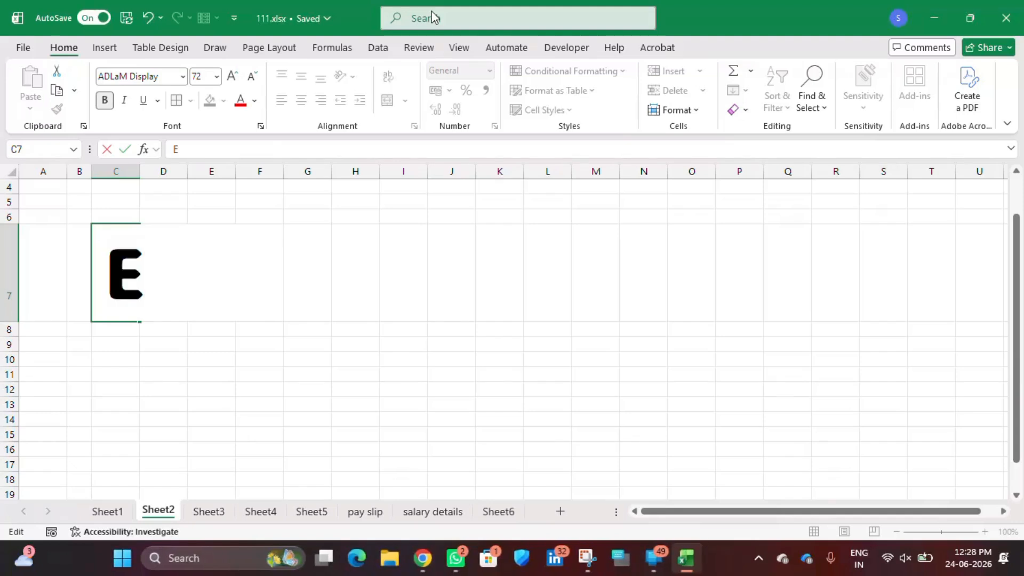
# Complete the large heading in cell C7 of Sheet2 so it reads "EXCEL TO WHATSAPP".
pyautogui.write('XCEL')
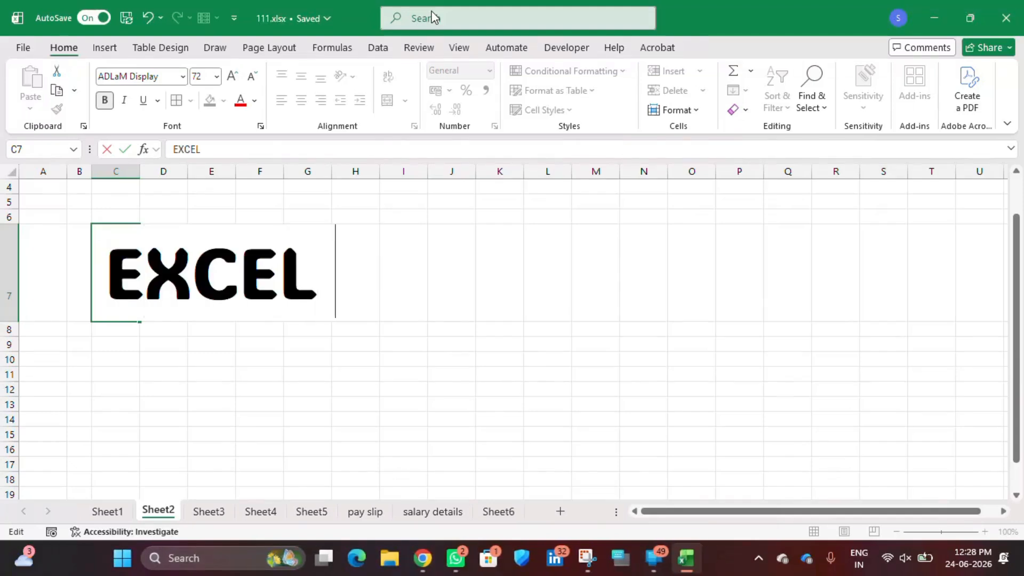
pyautogui.write(' TO WHATSA')
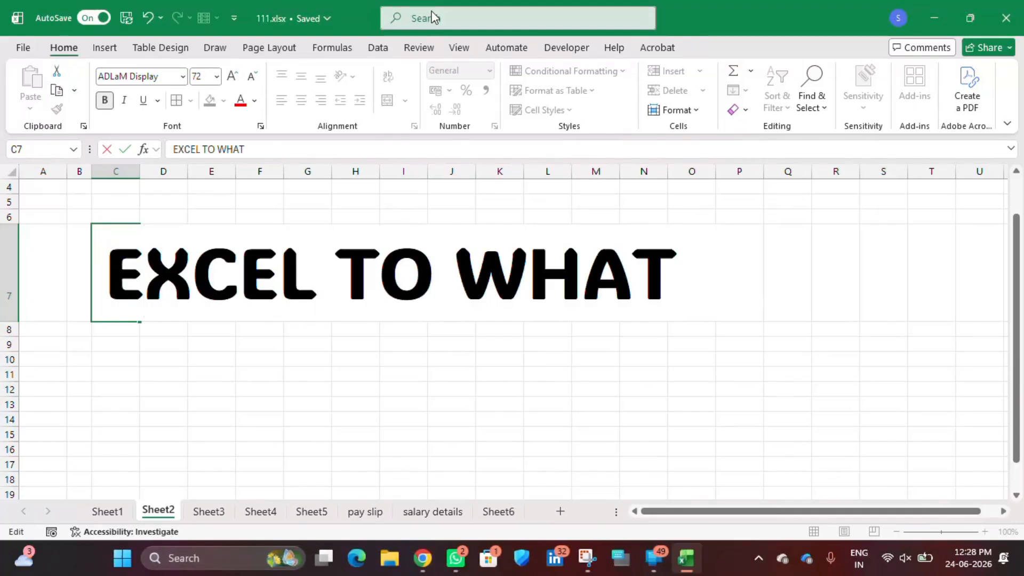
pyautogui.write('PP')
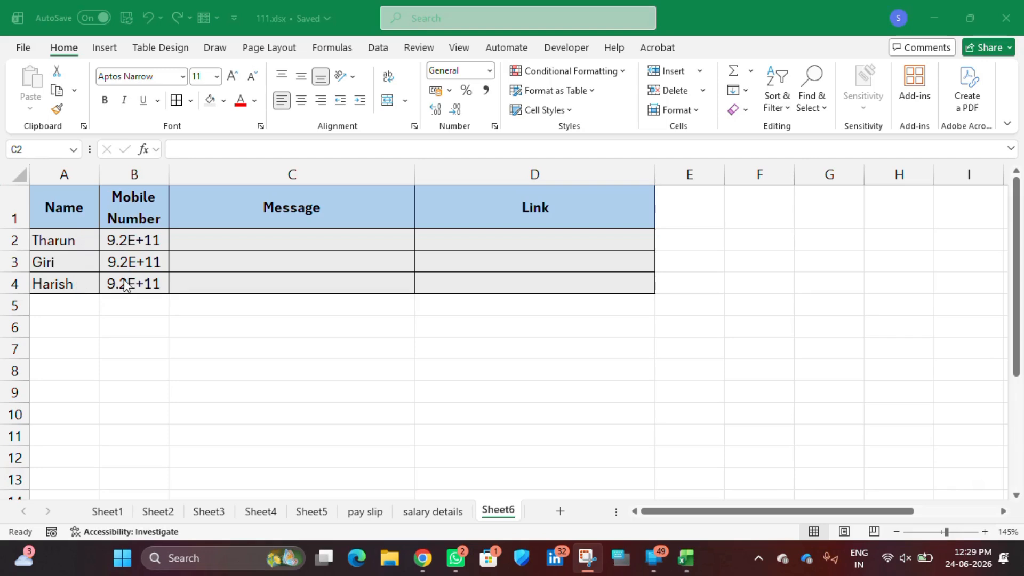
# Enter the formula ="Hi "&A2&", Your Salary slip is ready." in cell C2 of the Message column.
pyautogui.click(192, 241)
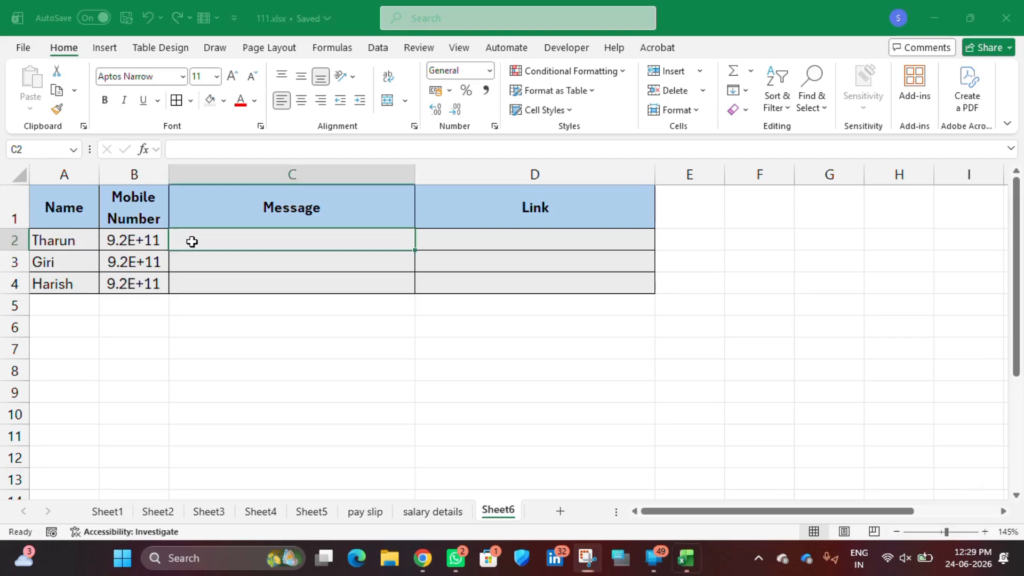
pyautogui.doubleClick(194, 241)
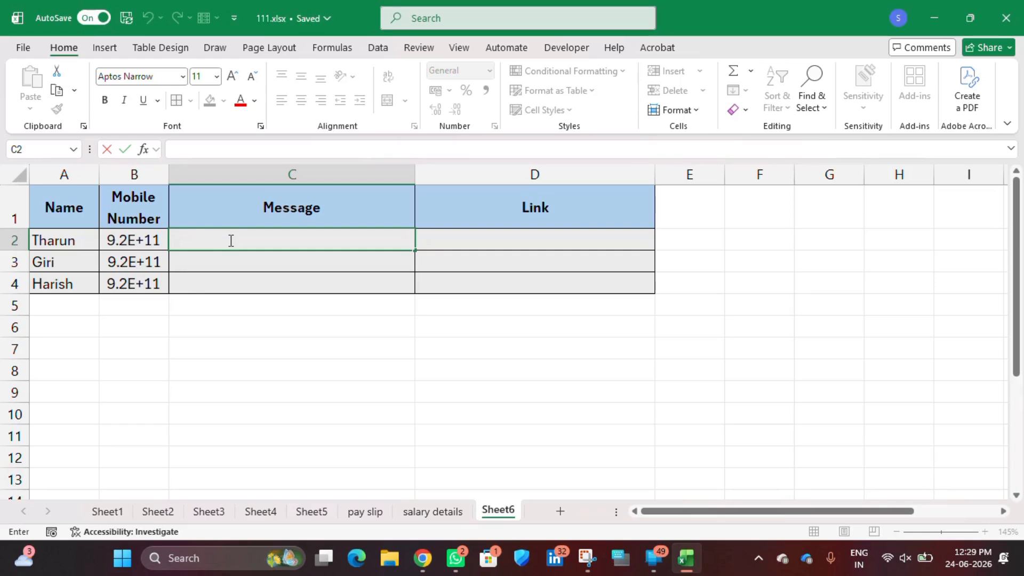
pyautogui.write('=')
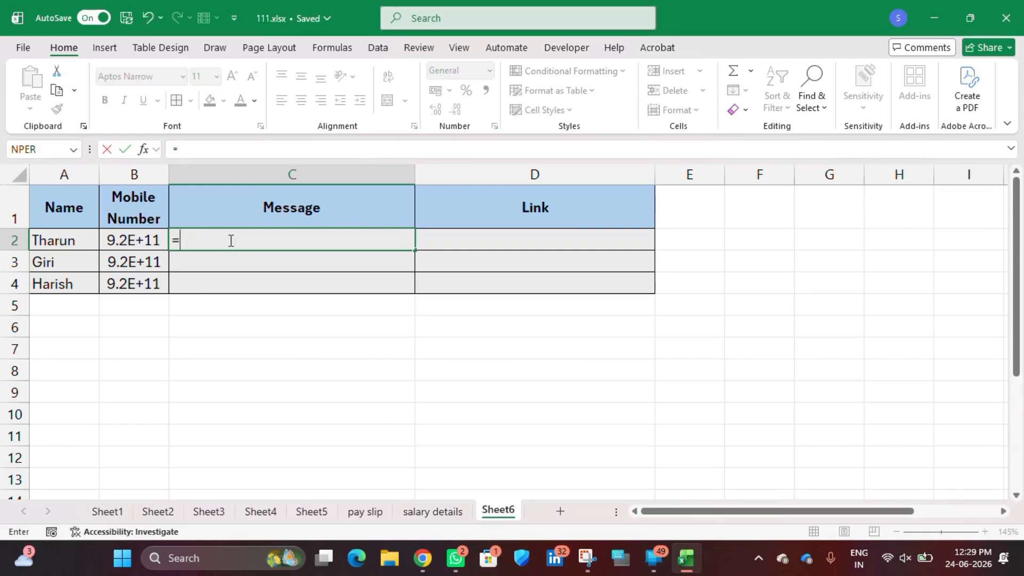
pyautogui.write('"')
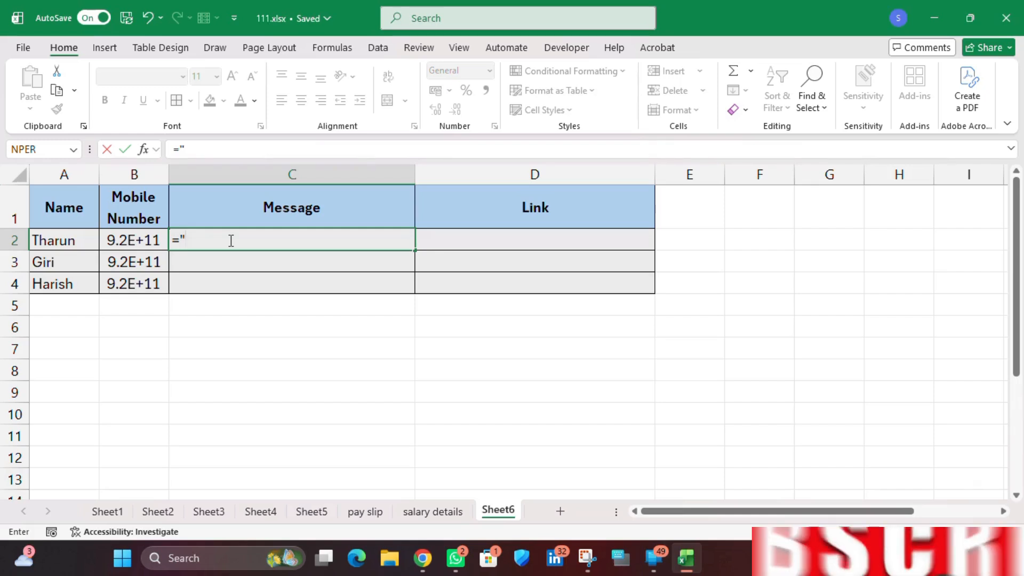
pyautogui.write('Hi')
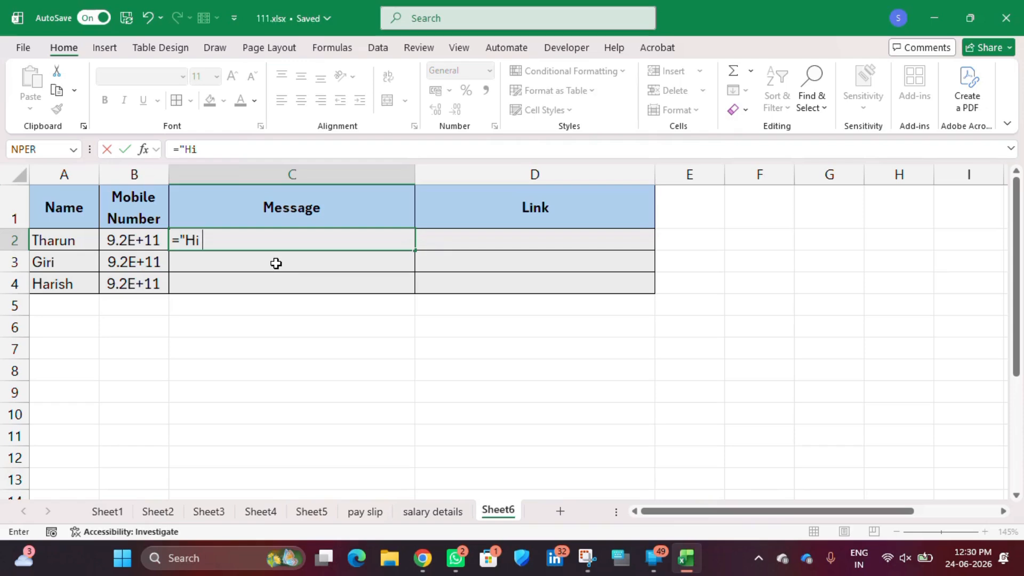
pyautogui.write('"&')
pyautogui.click(94, 241)
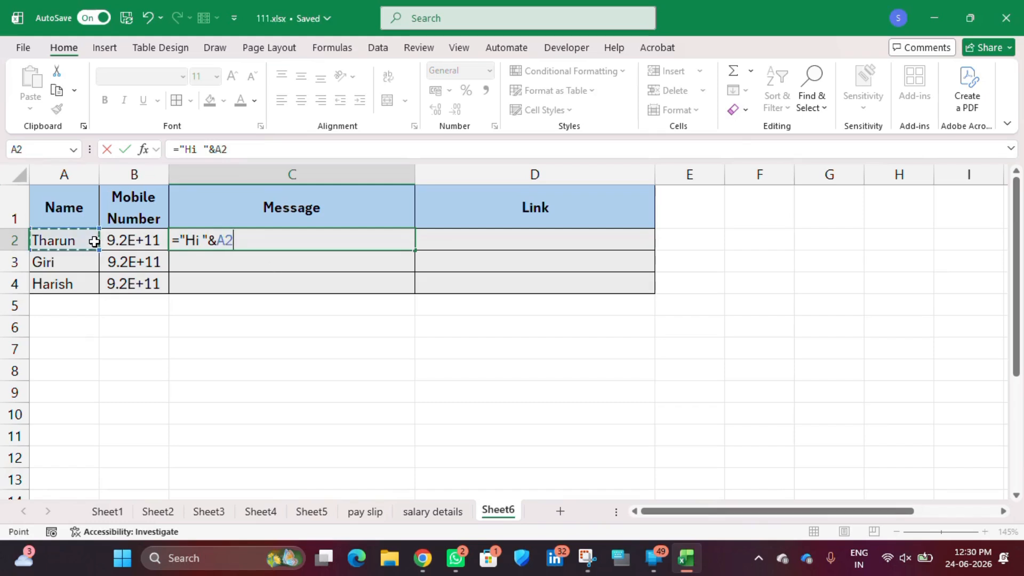
pyautogui.write('&", ')
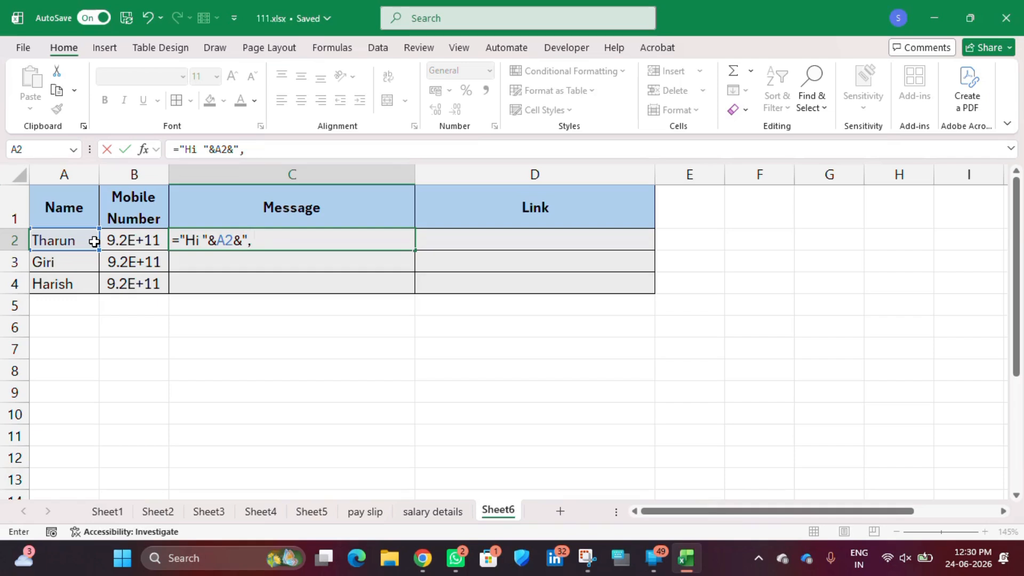
pyautogui.write('Your Sal')
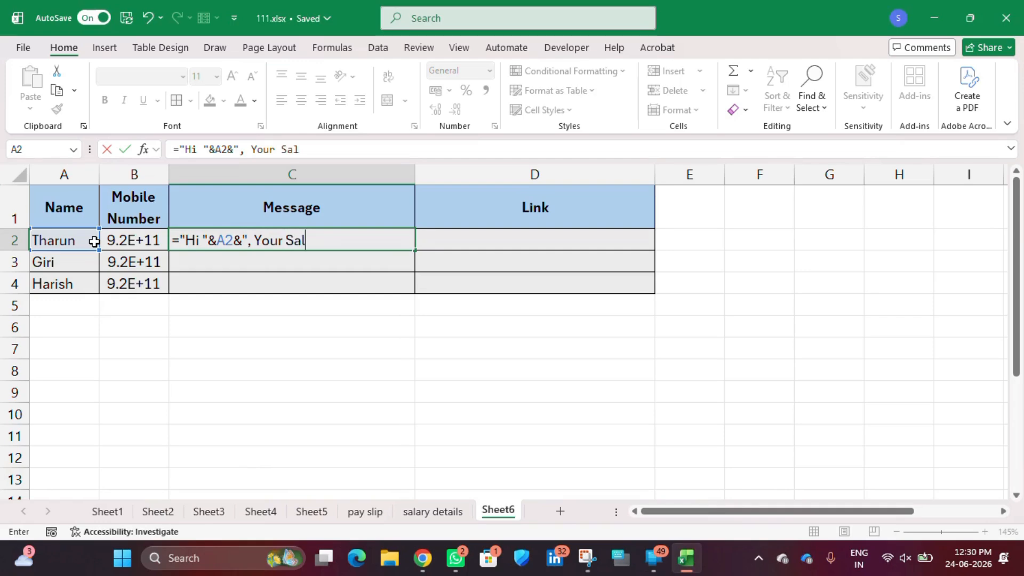
pyautogui.write('ary slip is')
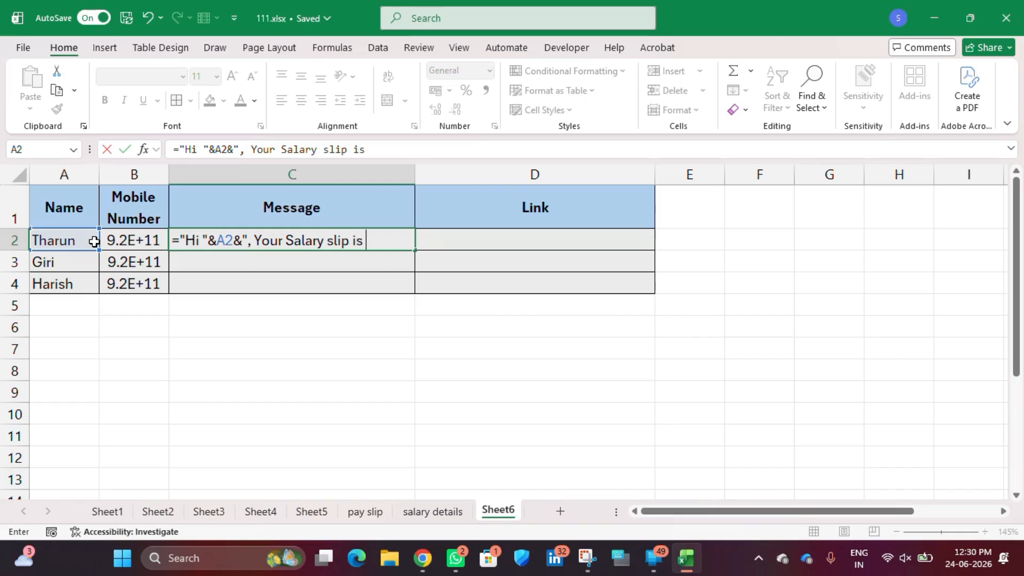
pyautogui.write(' ready."')
pyautogui.press('Return')
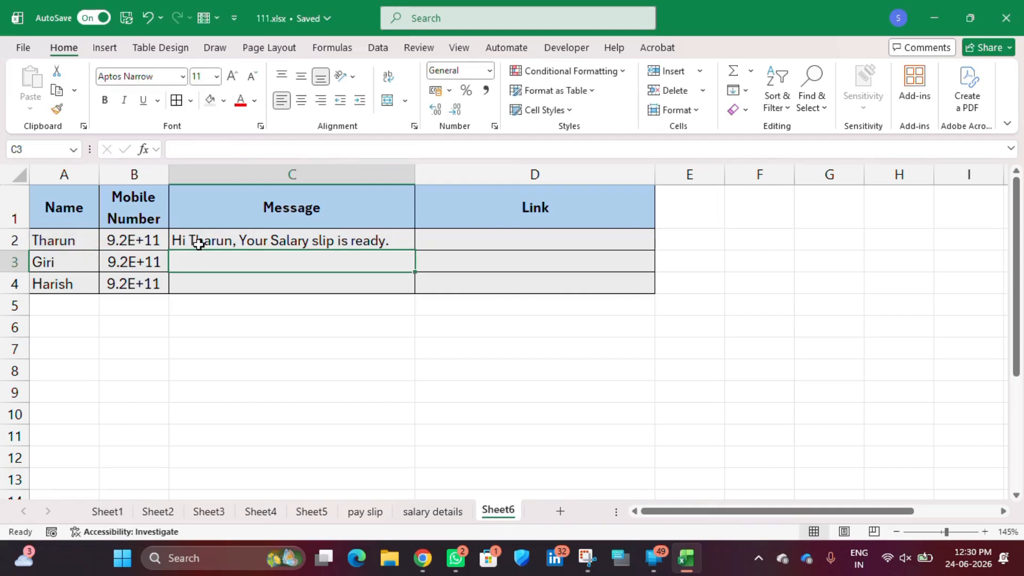
# Fill the message formula from C2 down to C4 for the remaining names.
pyautogui.click(346, 239)
pyautogui.doubleClick(418, 252)
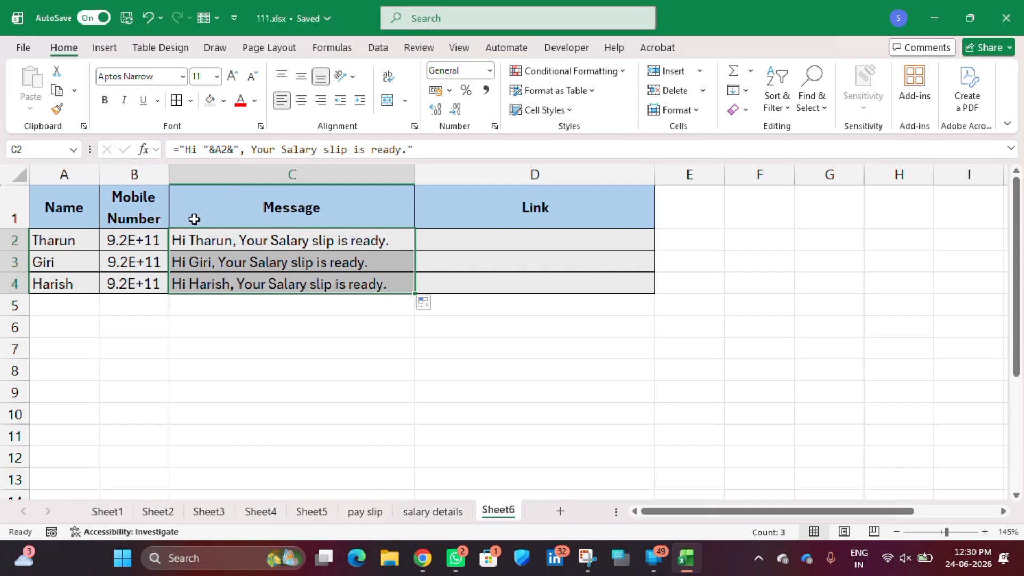
pyautogui.click(217, 238)
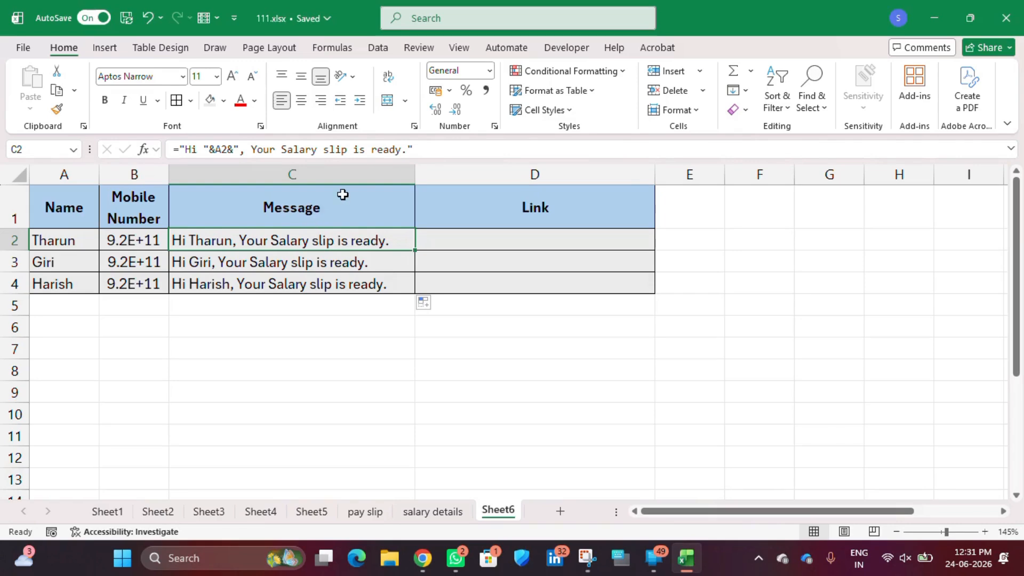
pyautogui.click(425, 244)
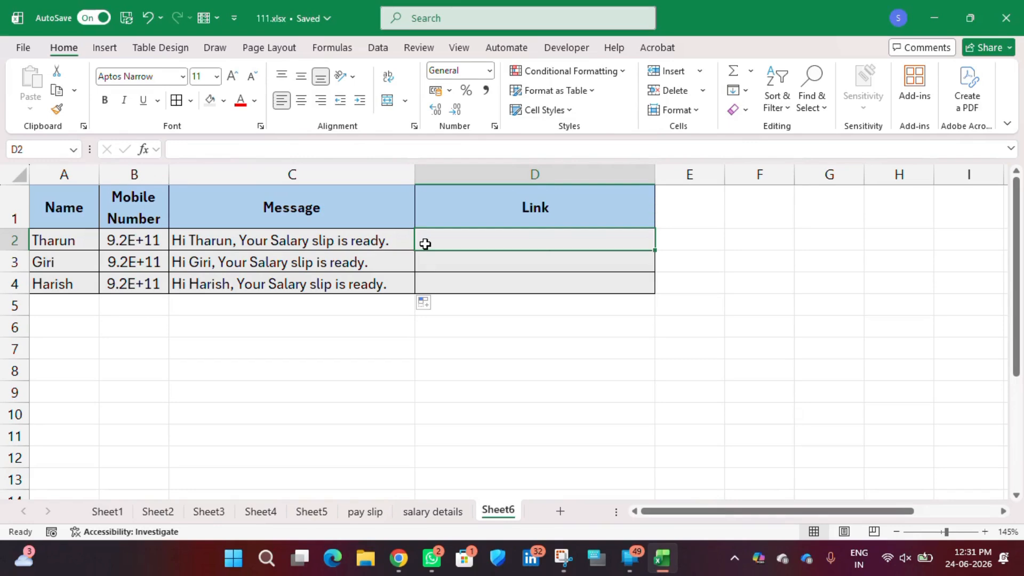
pyautogui.write('=')
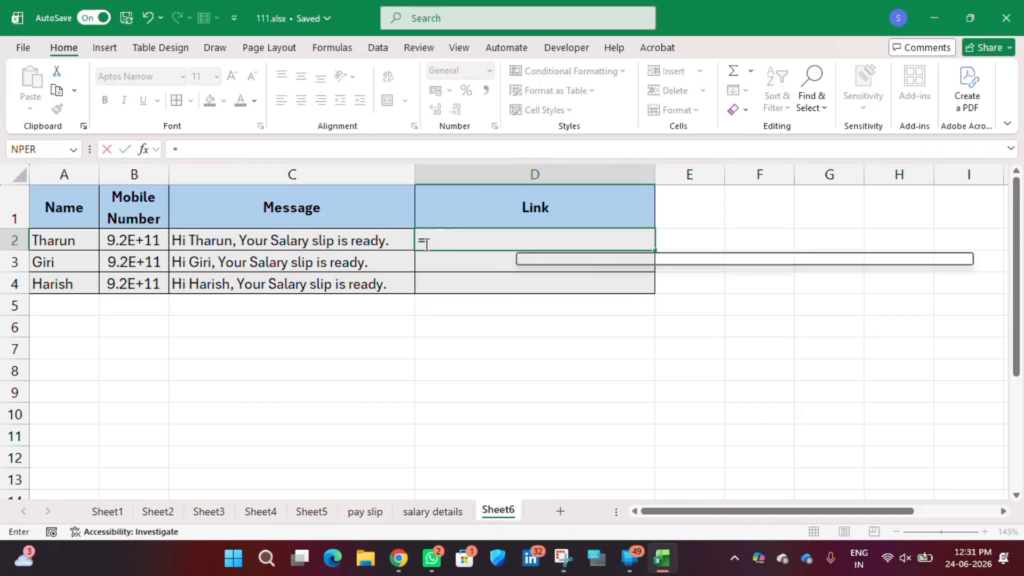
pyautogui.write('hyperlink')
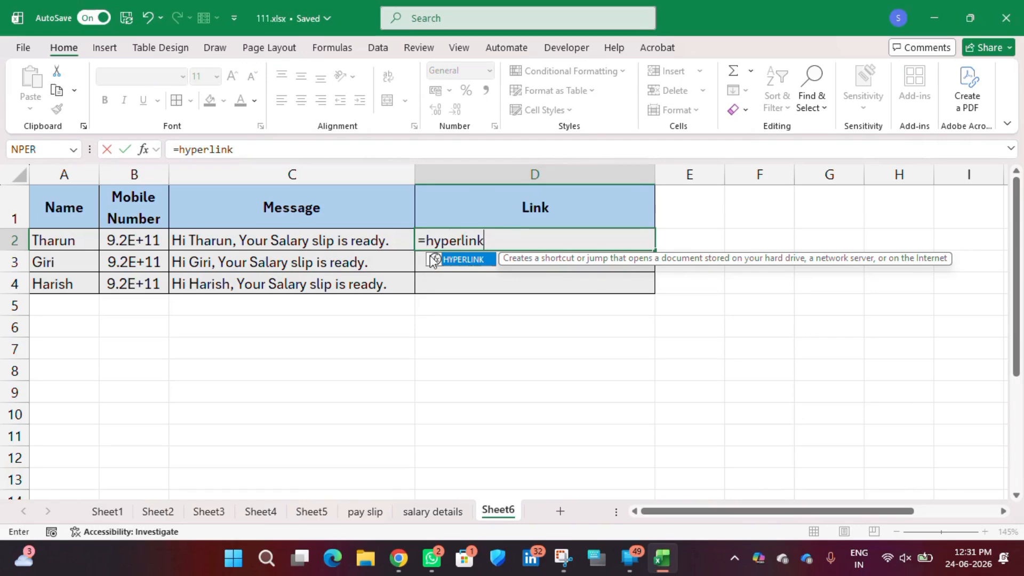
pyautogui.doubleClick(452, 262)
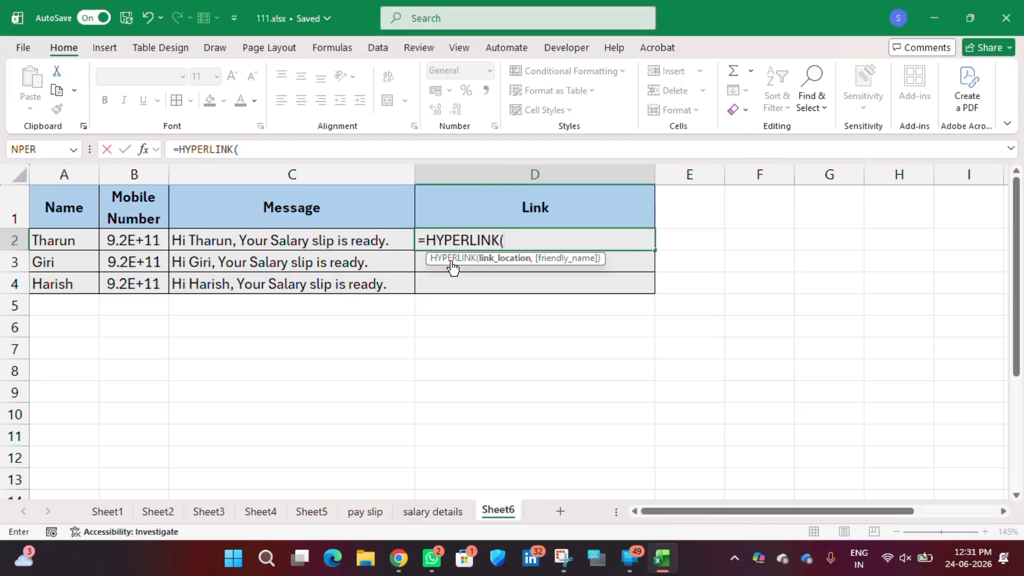
pyautogui.write('"https')
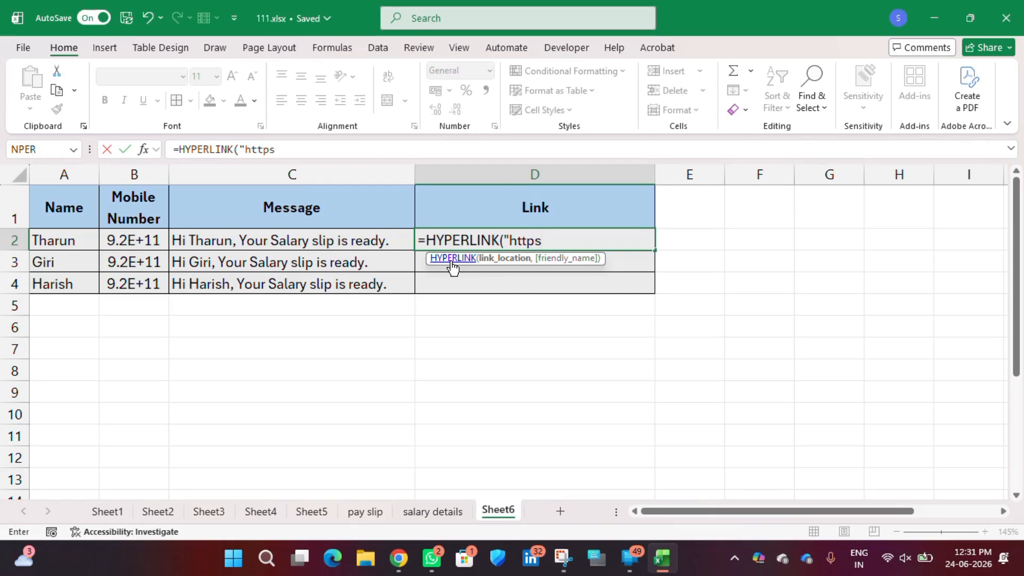
pyautogui.write('://w')
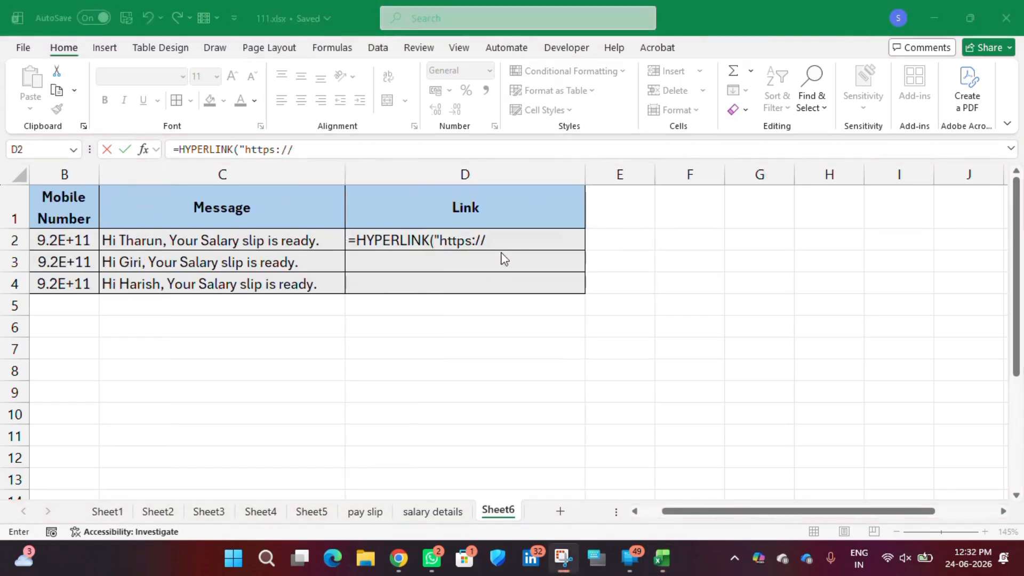
pyautogui.click(494, 238)
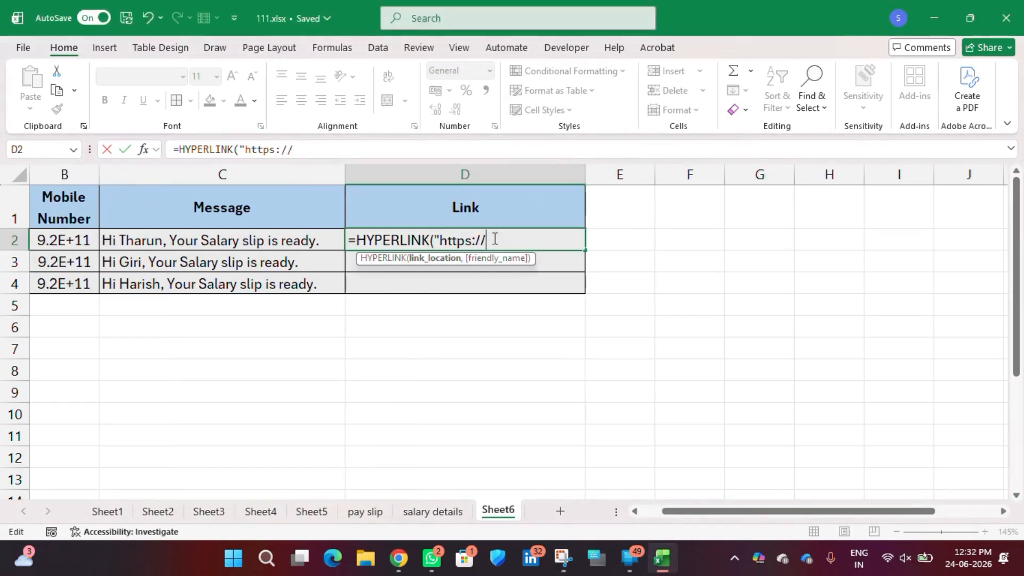
pyautogui.write('wa.me/')
pyautogui.write('"&')
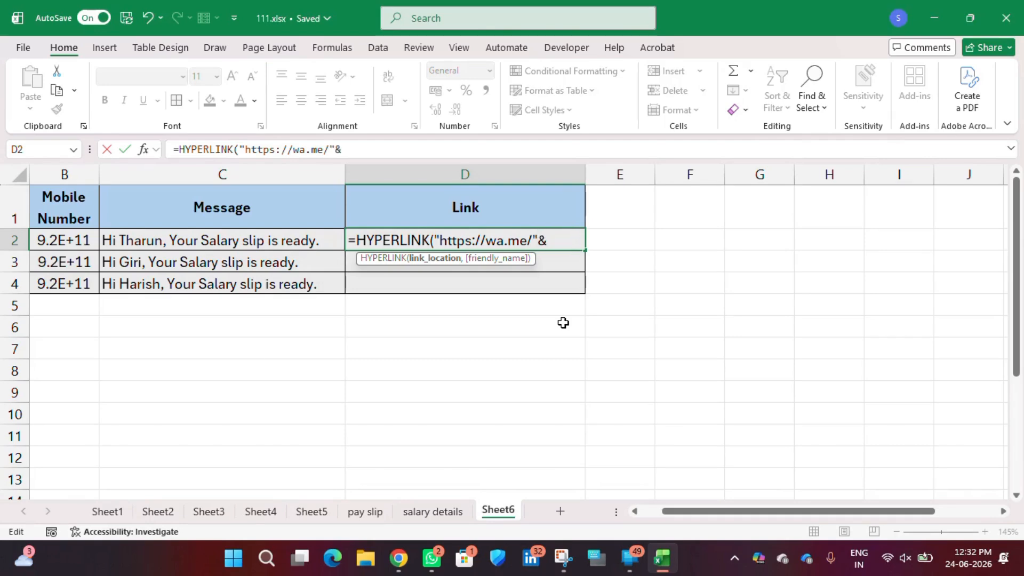
# Extend the link location with the mobile number in B2, the string "?text=" and the message in C2.
pyautogui.click(81, 235)
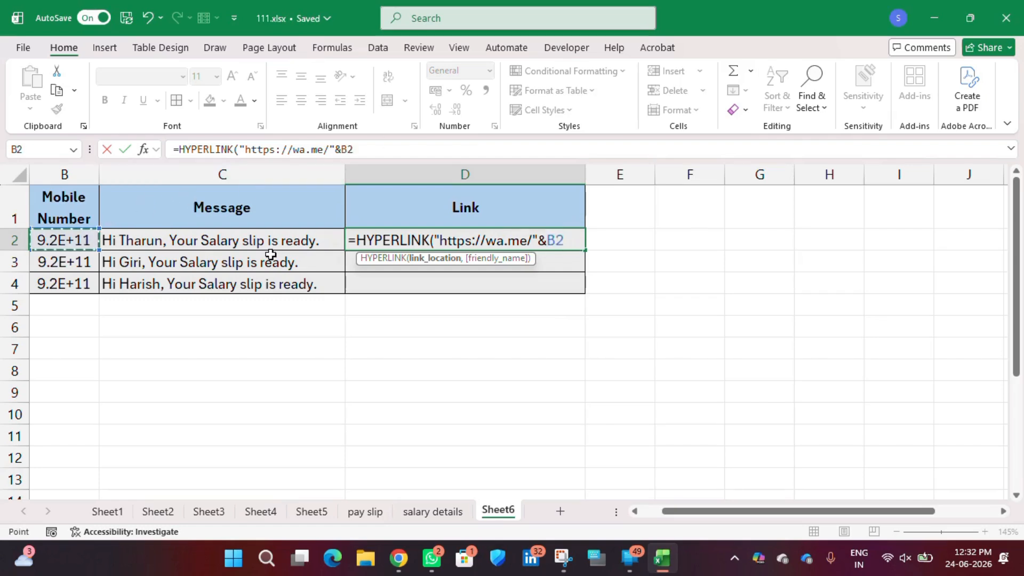
pyautogui.write('&"?')
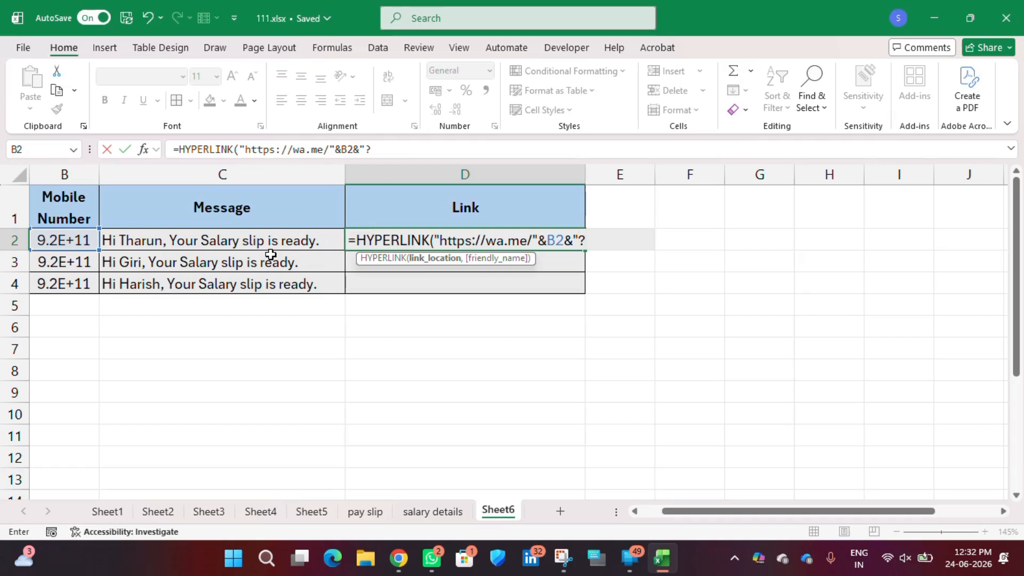
pyautogui.write('text="&')
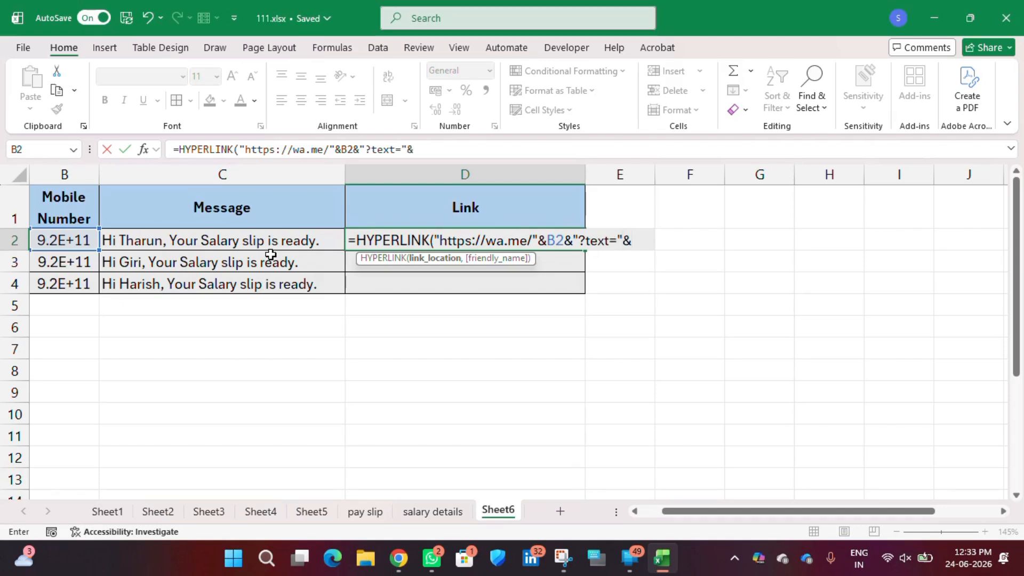
pyautogui.click(244, 243)
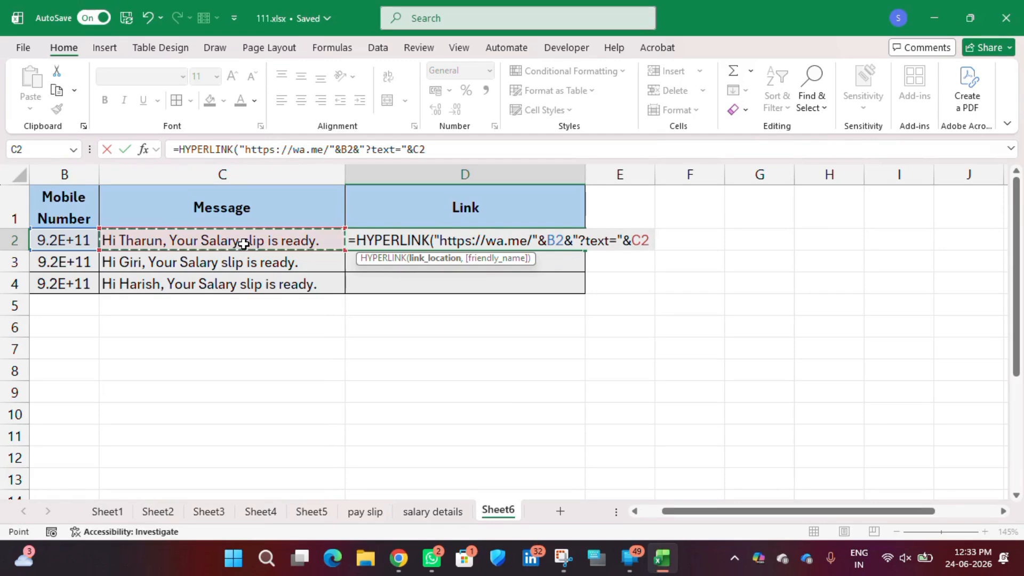
# Give the hyperlink the friendly name "send" and enter the completed formula in D2.
pyautogui.write(',')
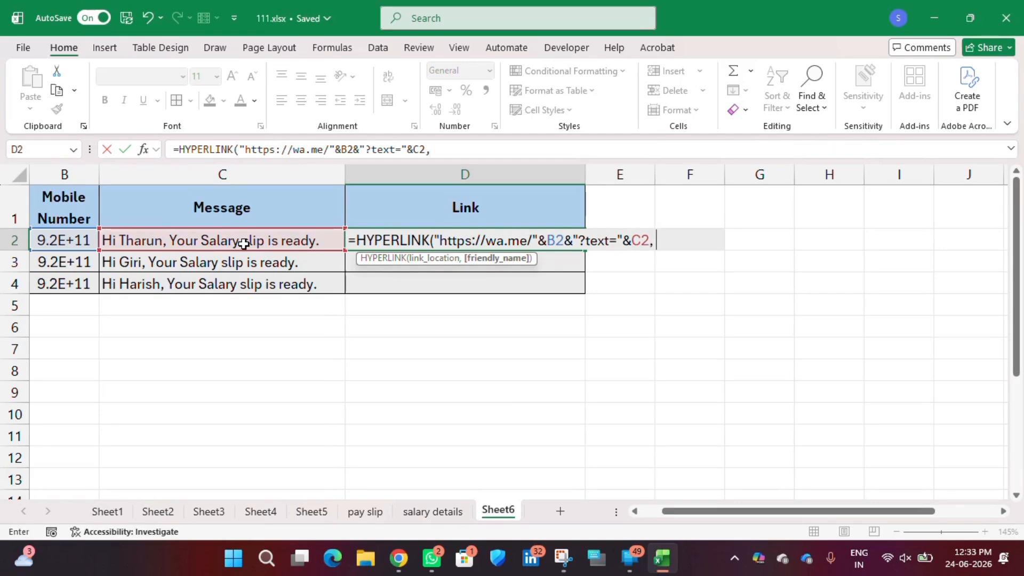
pyautogui.write(' "sem')
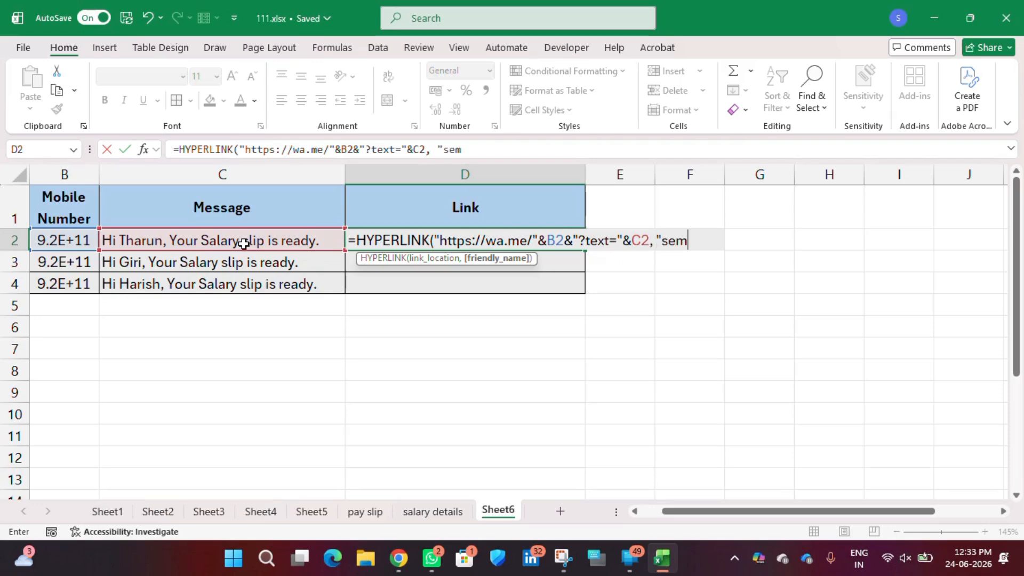
pyautogui.press('BackSpace')
pyautogui.write('nd")')
pyautogui.press('Return')
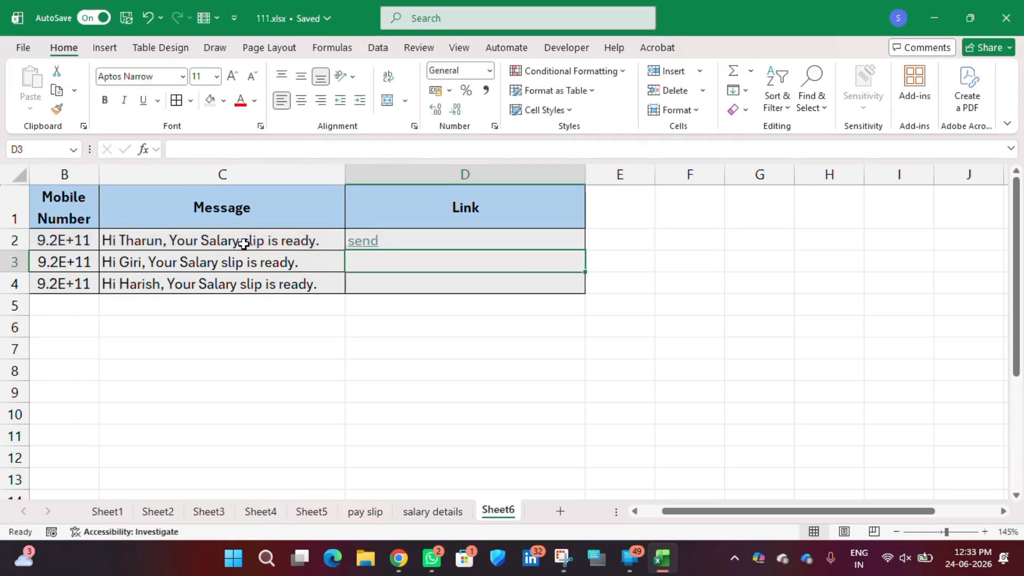
pyautogui.doubleClick(392, 241)
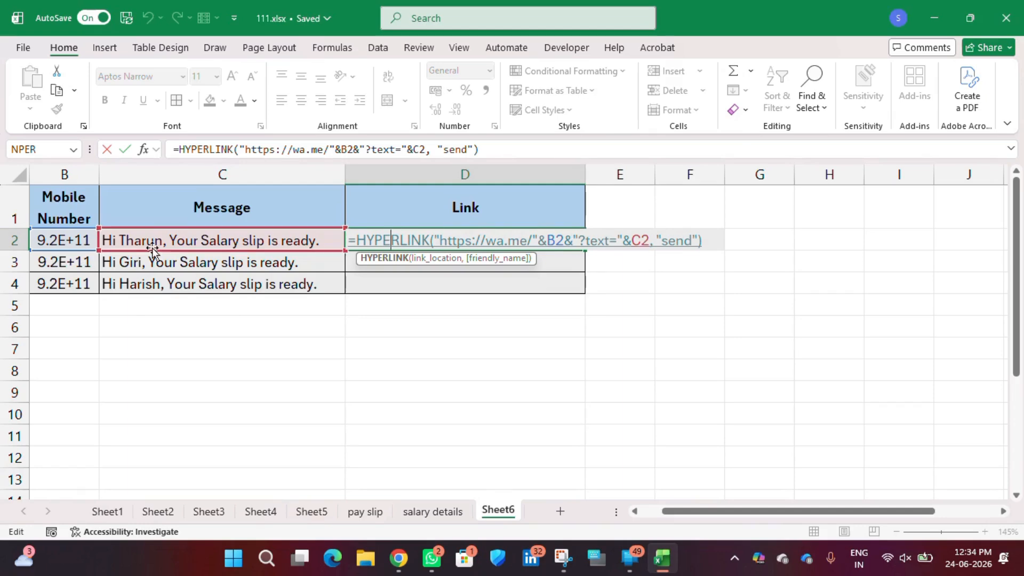
pyautogui.click(650, 241)
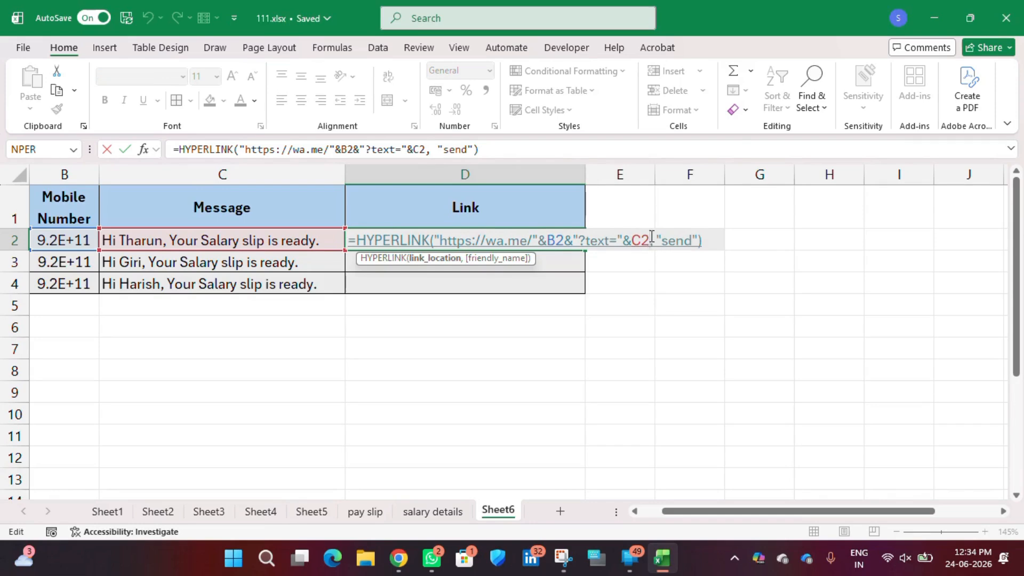
pyautogui.write('&')
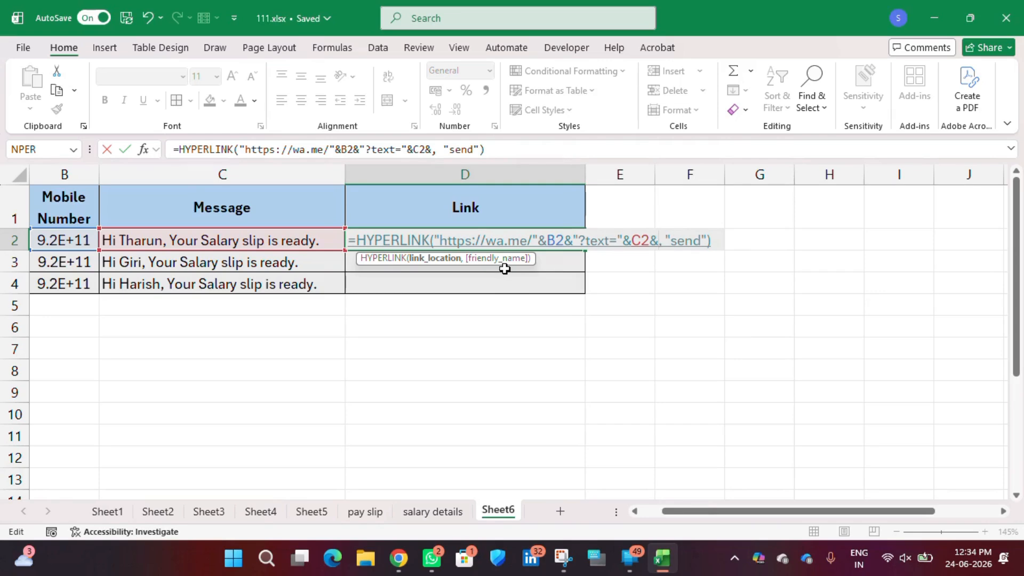
pyautogui.press('Return')
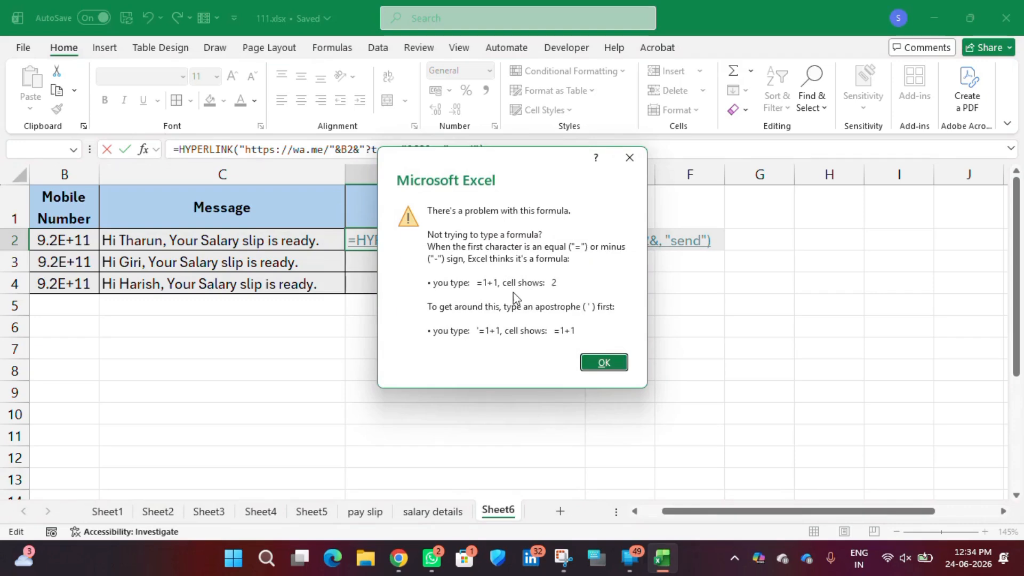
pyautogui.click(613, 369)
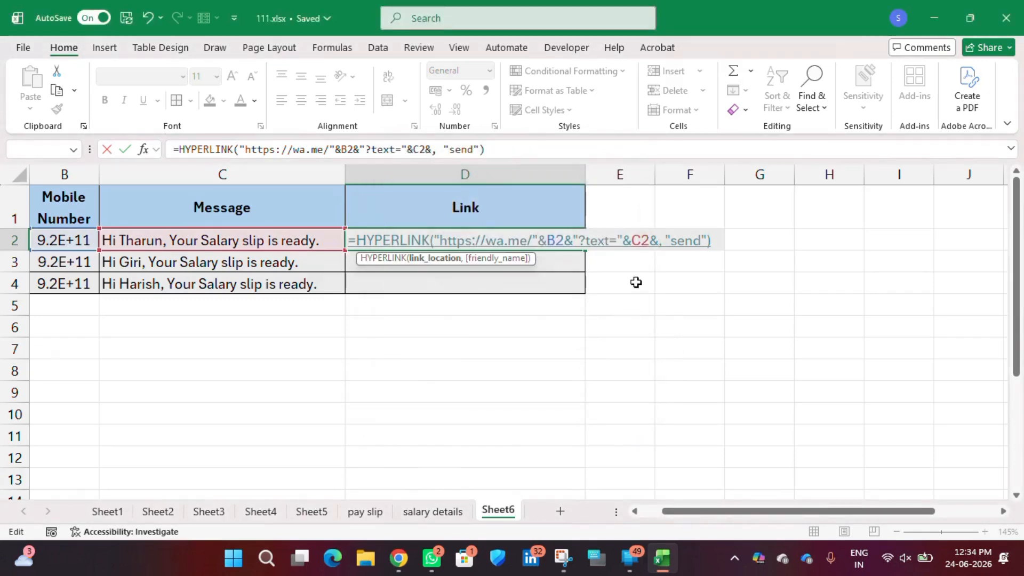
pyautogui.press('Return')
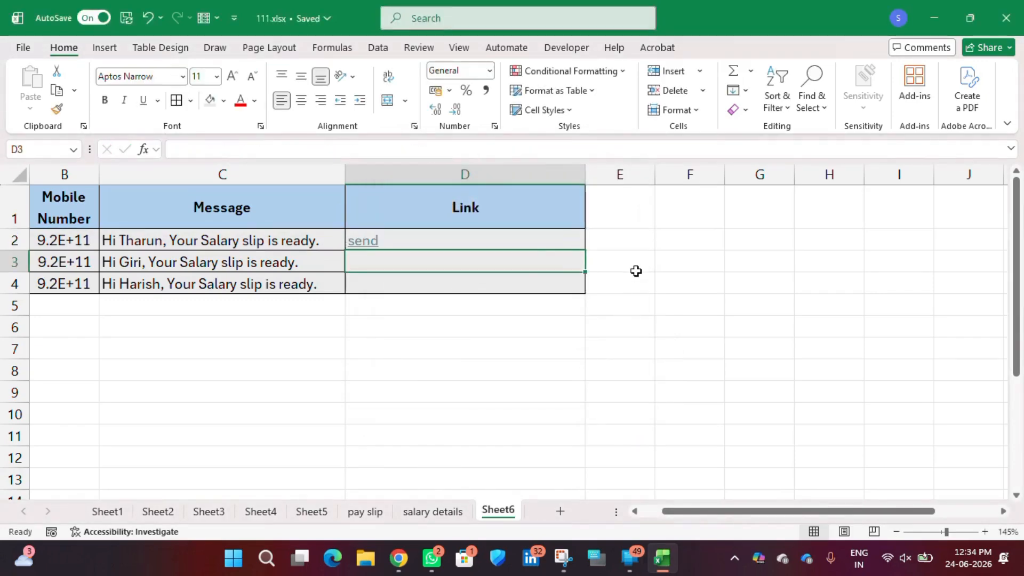
# Fill the HYPERLINK formula from D2 down to D4 and check the copied formulas in D3 and D4.
pyautogui.click(478, 236)
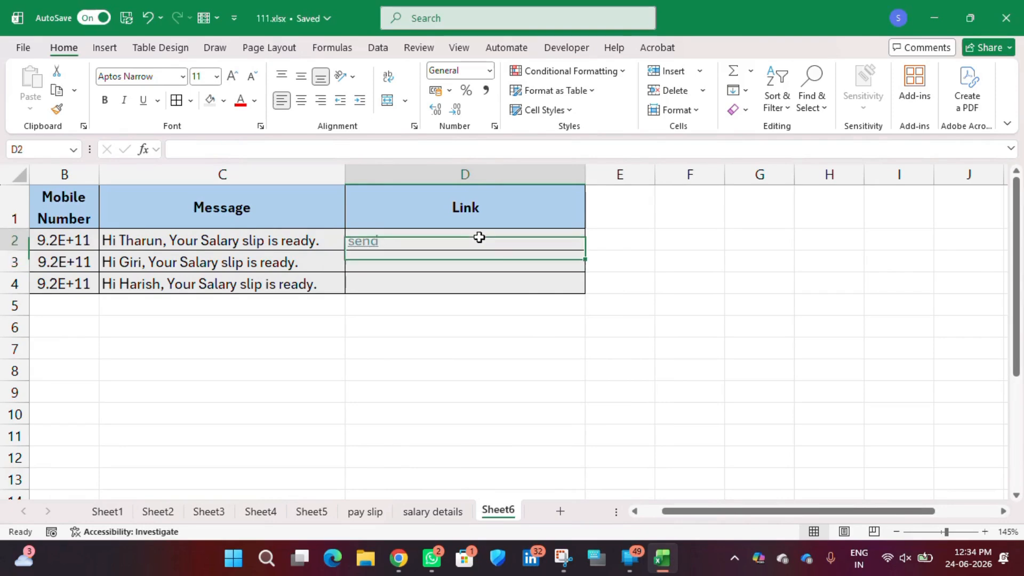
pyautogui.moveTo(586, 251); pyautogui.dragTo(541, 281)
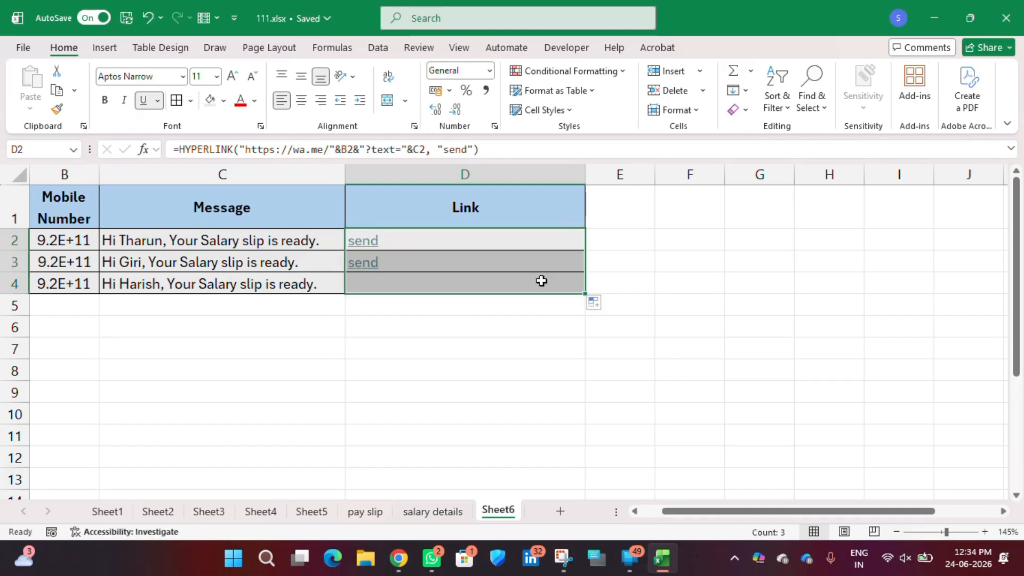
pyautogui.click(422, 260)
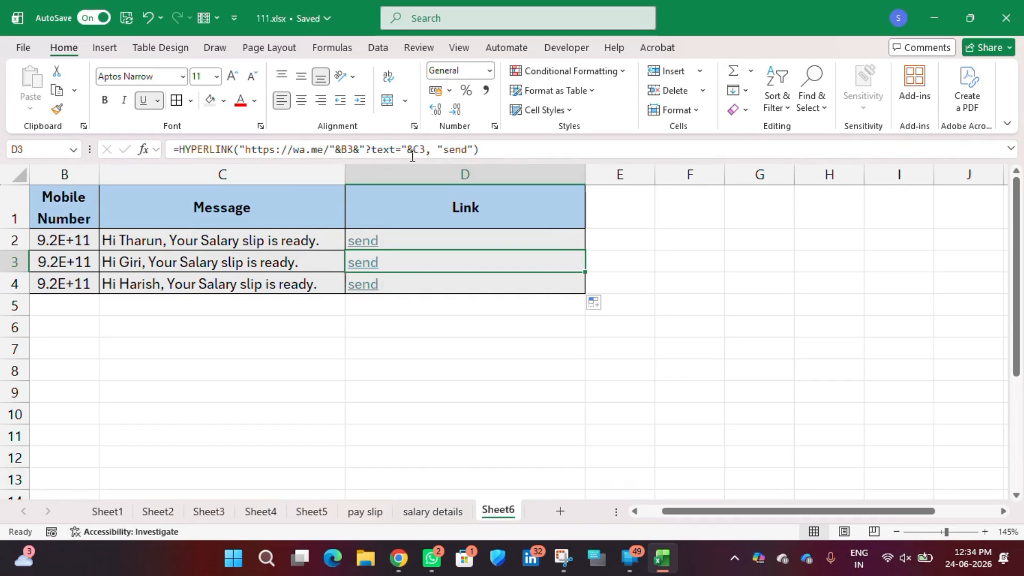
pyautogui.click(470, 288)
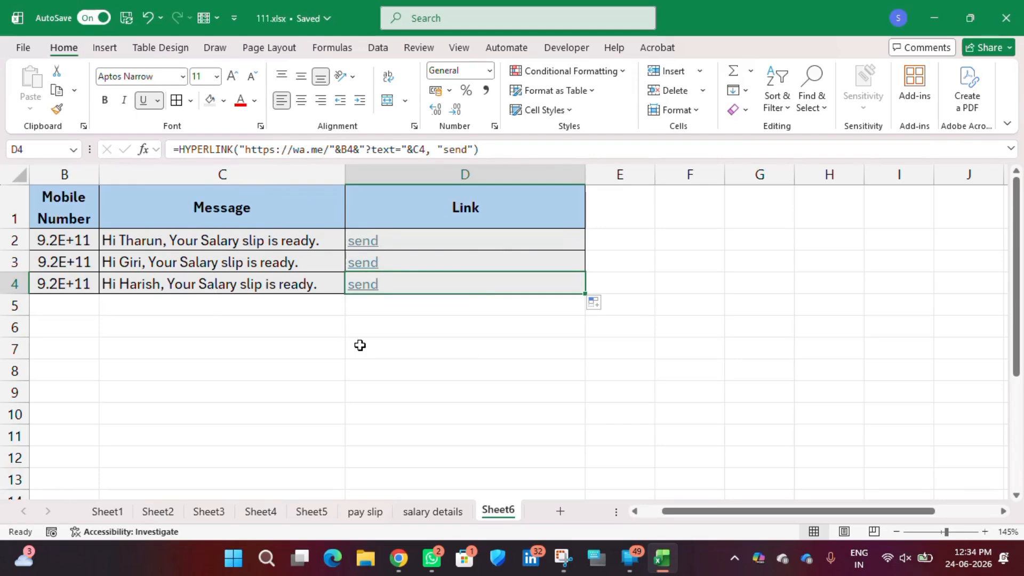
# Follow the send link in D2 and send the prefilled salary slip message through WhatsApp Web.
pyautogui.doubleClick(356, 242)
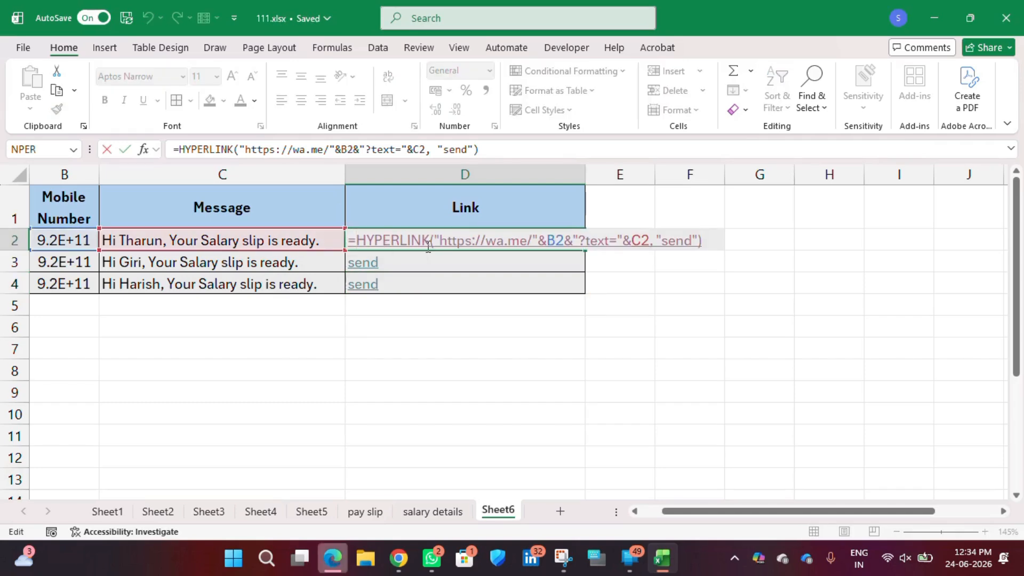
pyautogui.press('Return')
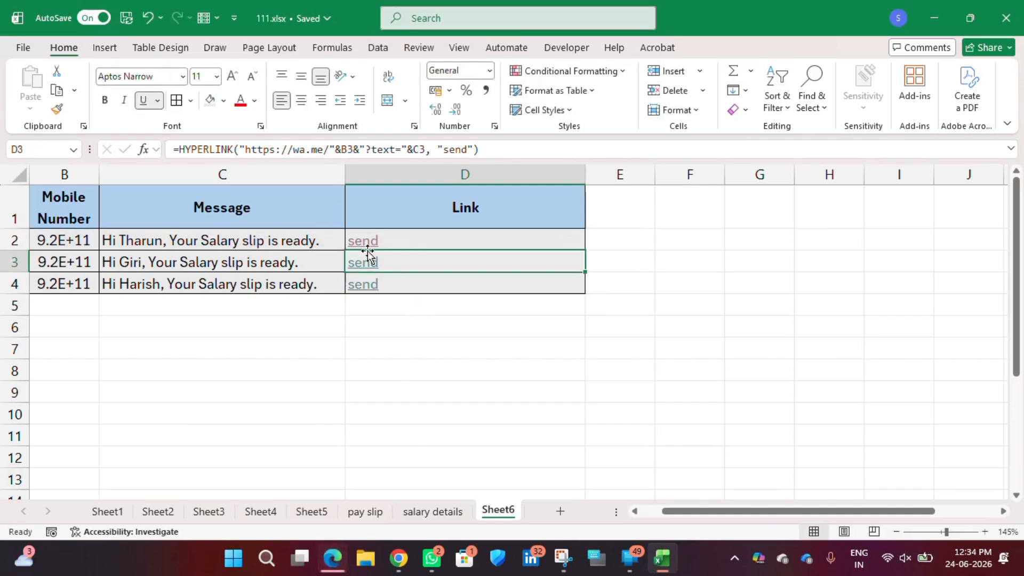
pyautogui.click(364, 242)
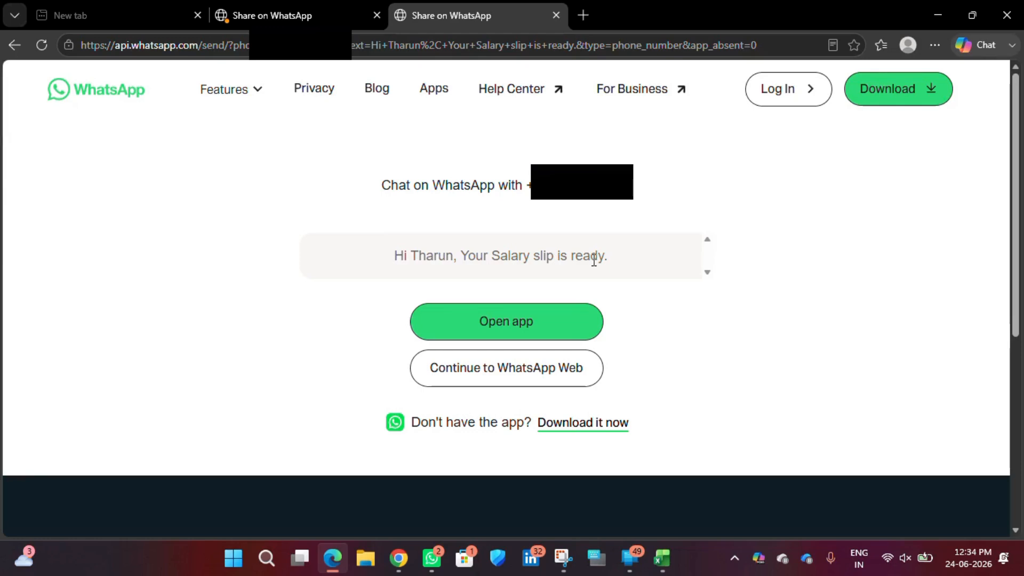
pyautogui.click(500, 335)
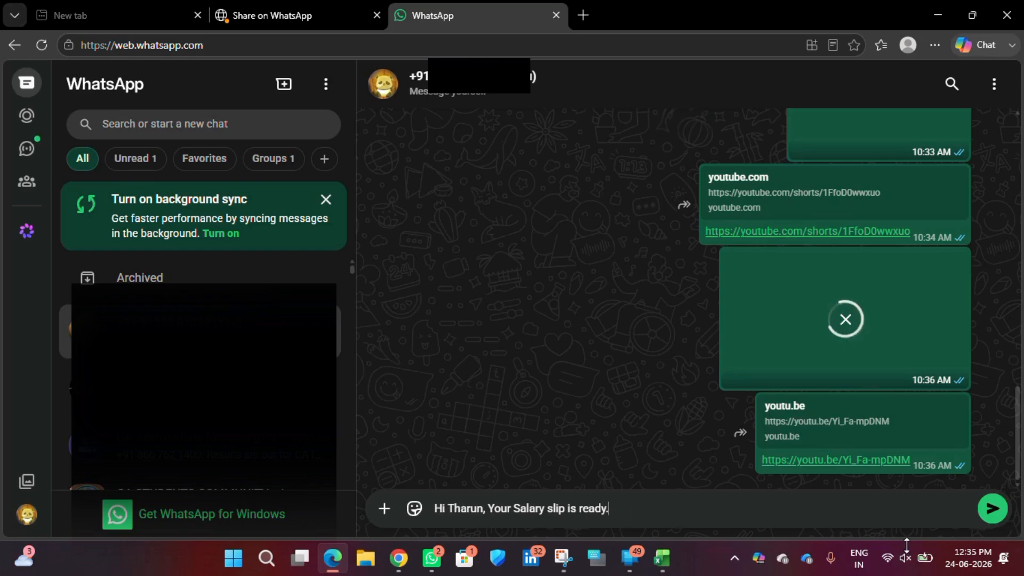
pyautogui.click(992, 510)
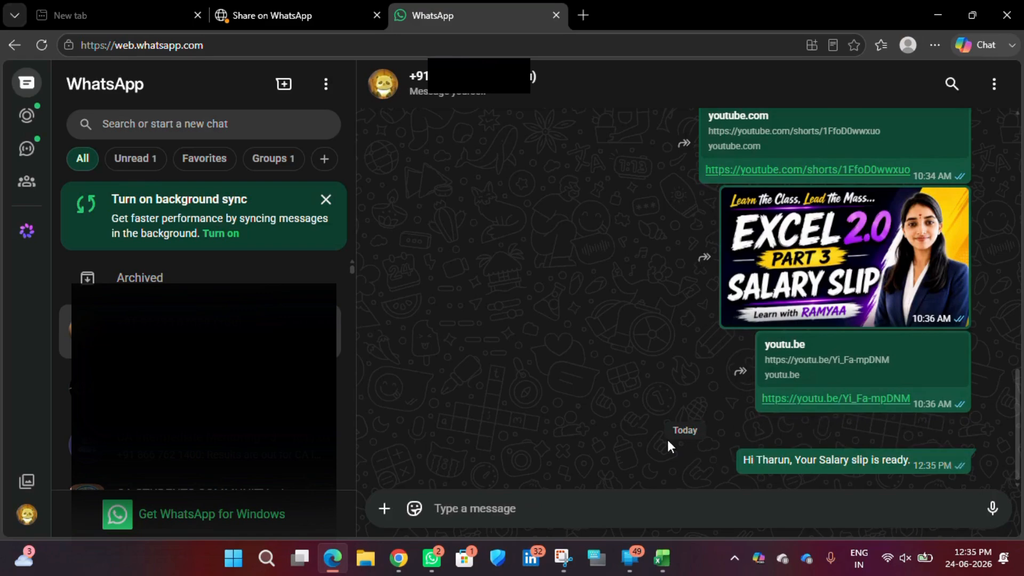
# From the Excel workbook, follow the send link in D3 into the WhatsApp app to check the prefilled message, and return to Excel.
pyautogui.hotkey('alt', 'Tab')
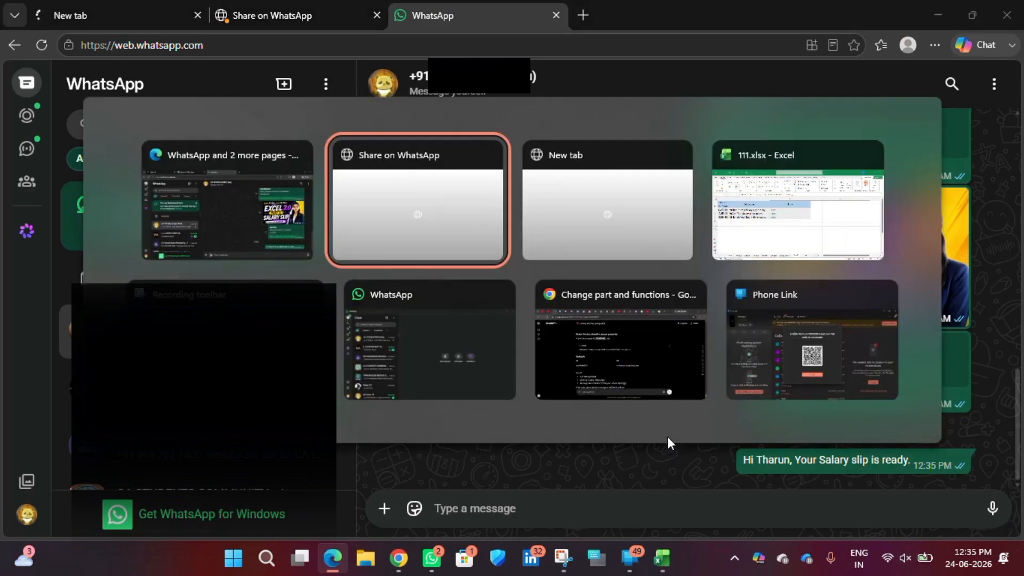
pyautogui.hotkey('alt', 'Tab')
pyautogui.hotkey('alt', 'Tab')
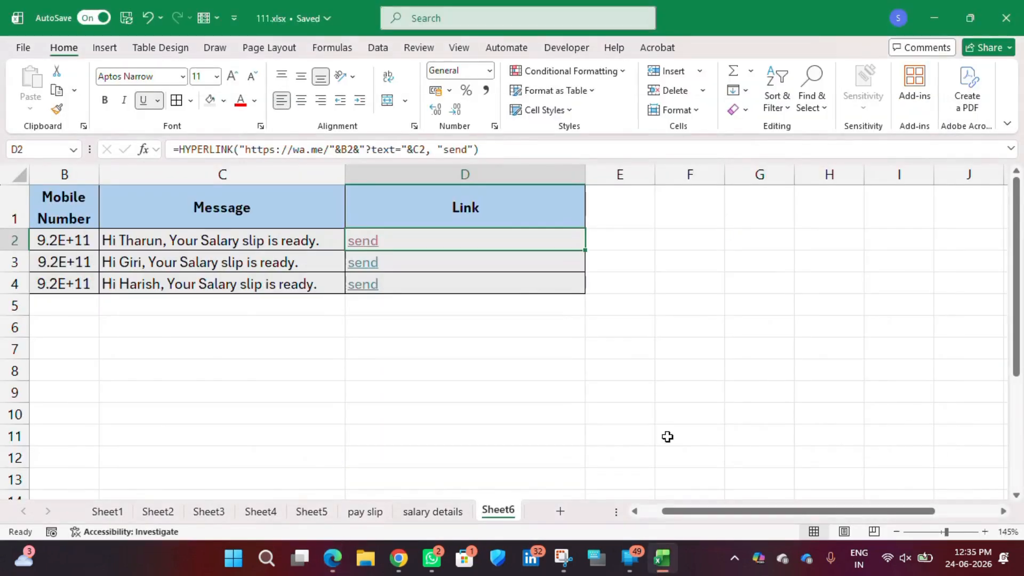
pyautogui.click(377, 262)
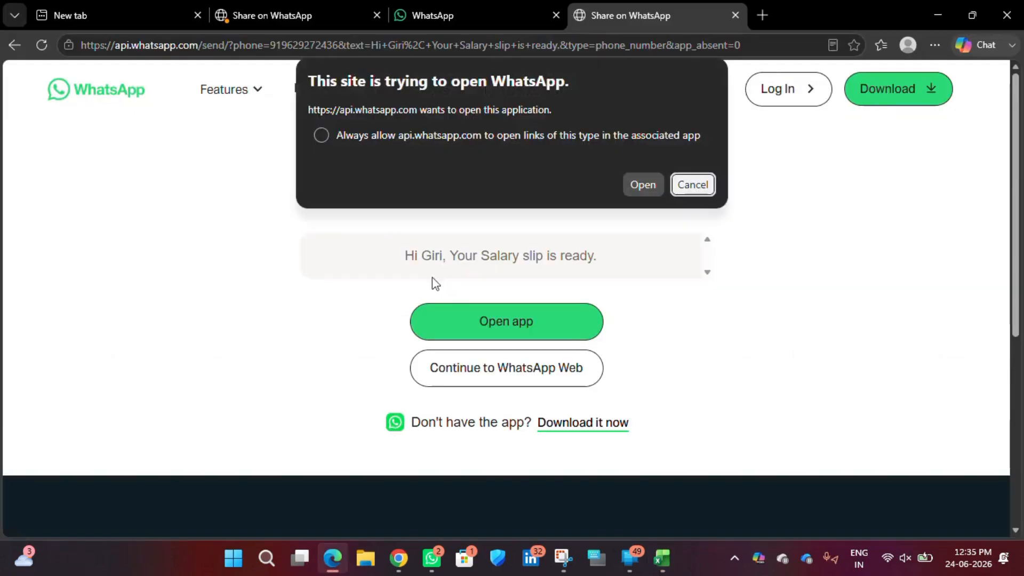
pyautogui.click(648, 185)
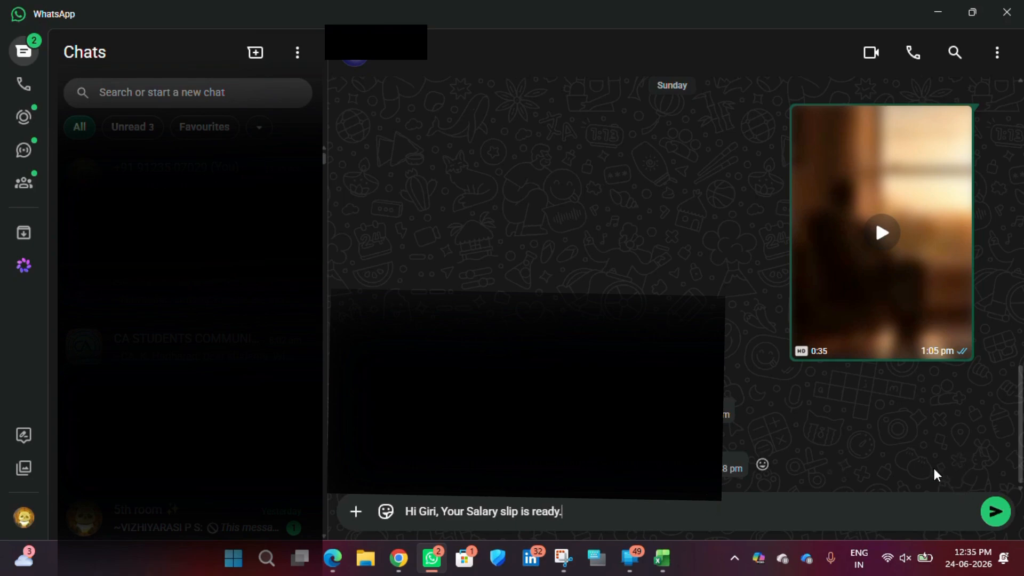
pyautogui.click(662, 559)
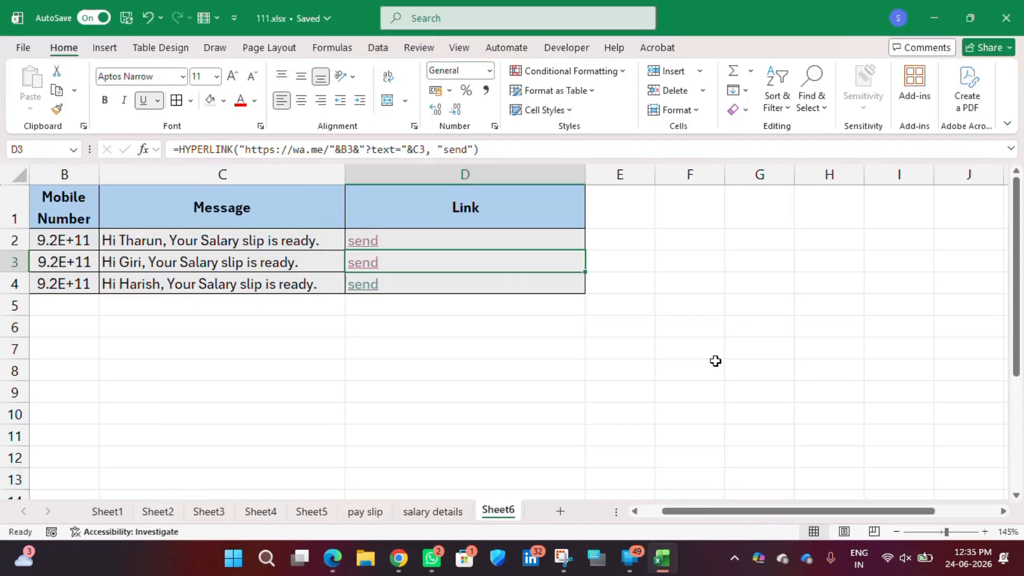